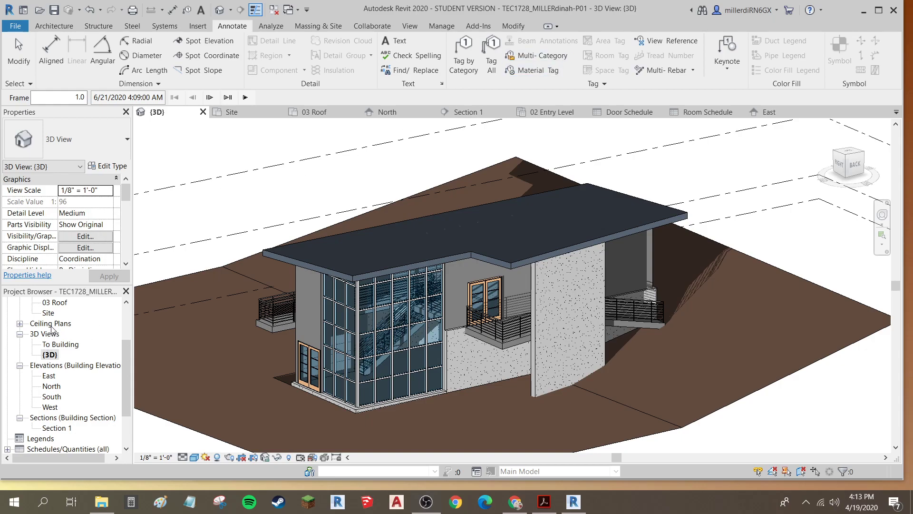
Start a new sheet from the Sheets category of the project browser
scroll(52, 328, "down", 2)
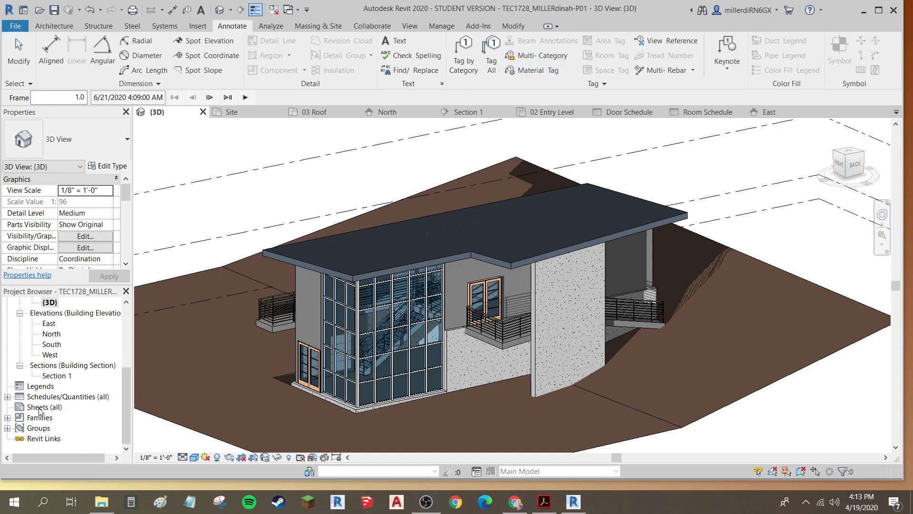
right_click(40, 407)
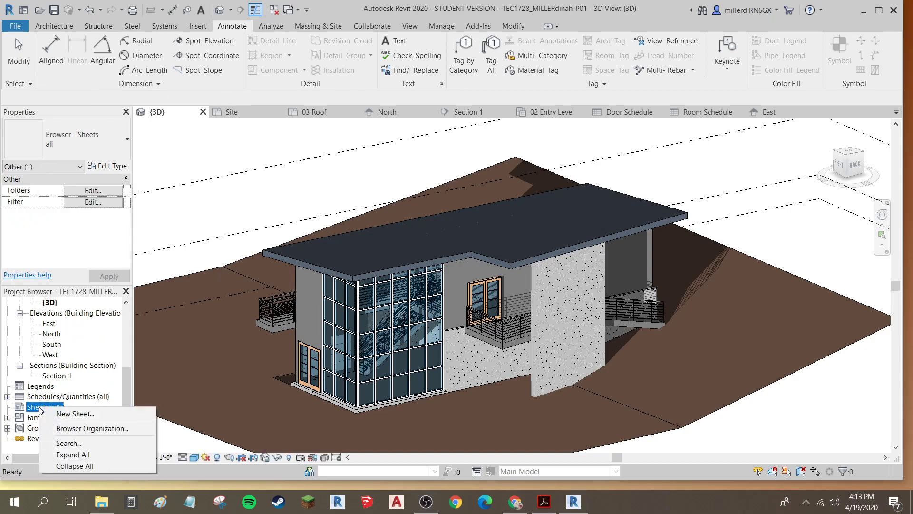
left_click(71, 413)
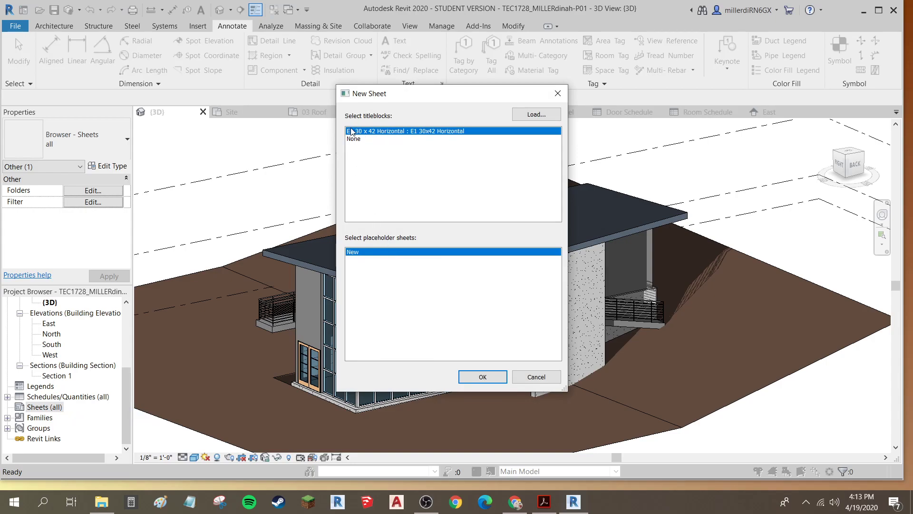
left_click(537, 114)
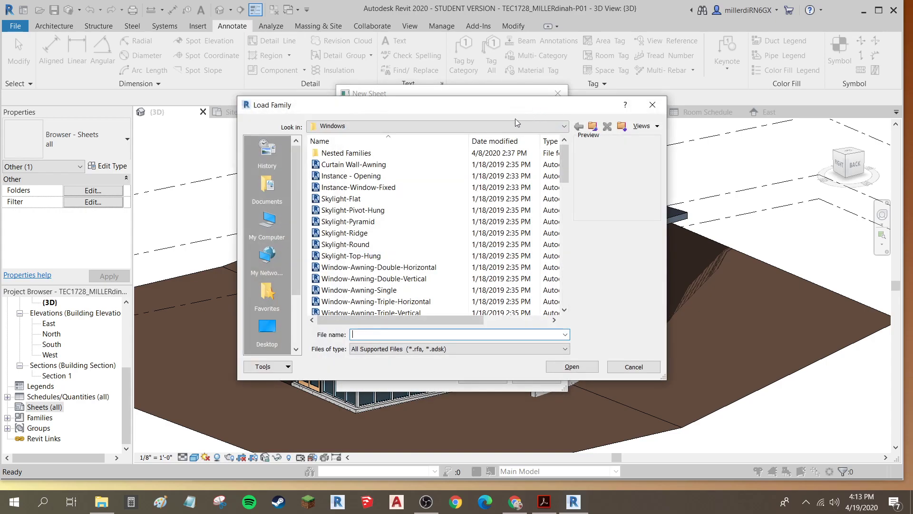
left_click(369, 126)
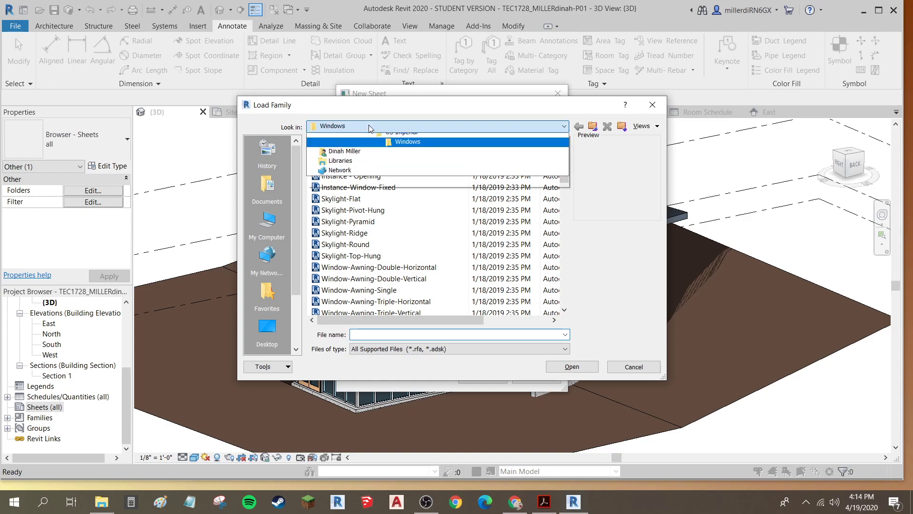
left_click(394, 203)
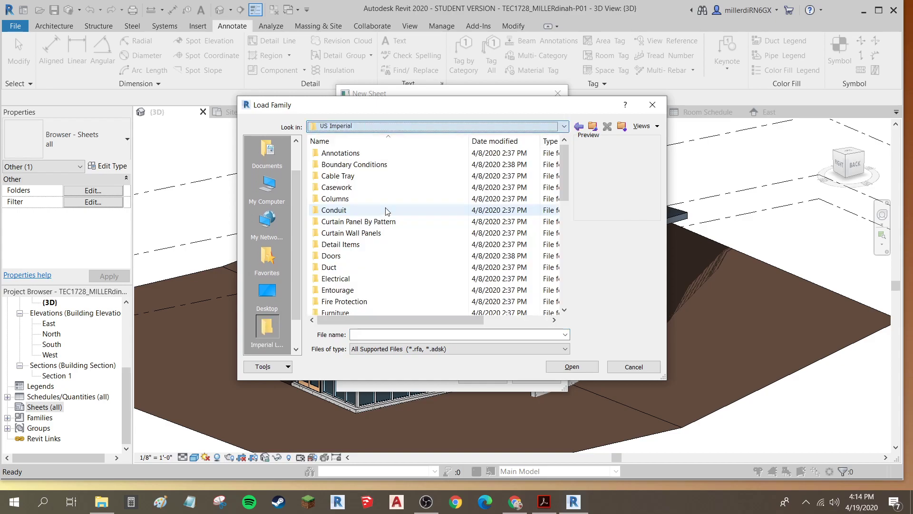
scroll(372, 210, "down", 1)
scroll(373, 212, "down", 8)
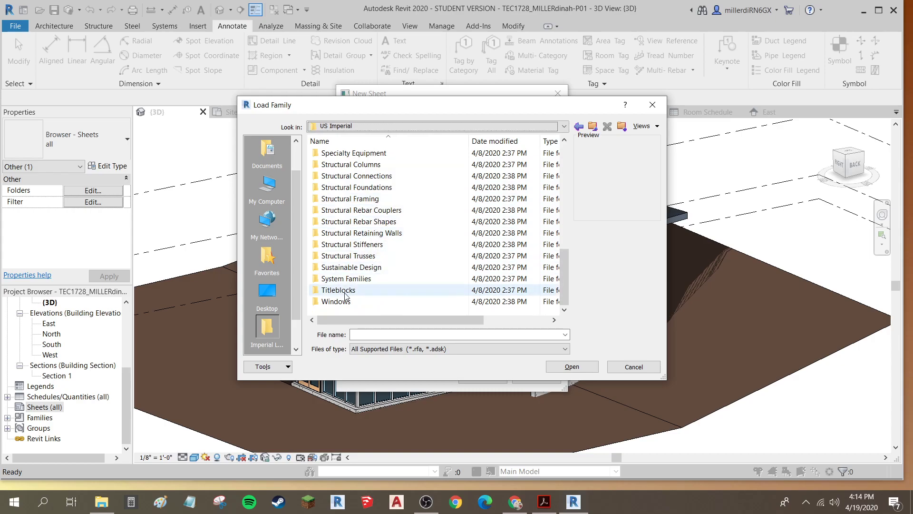
double_click(342, 291)
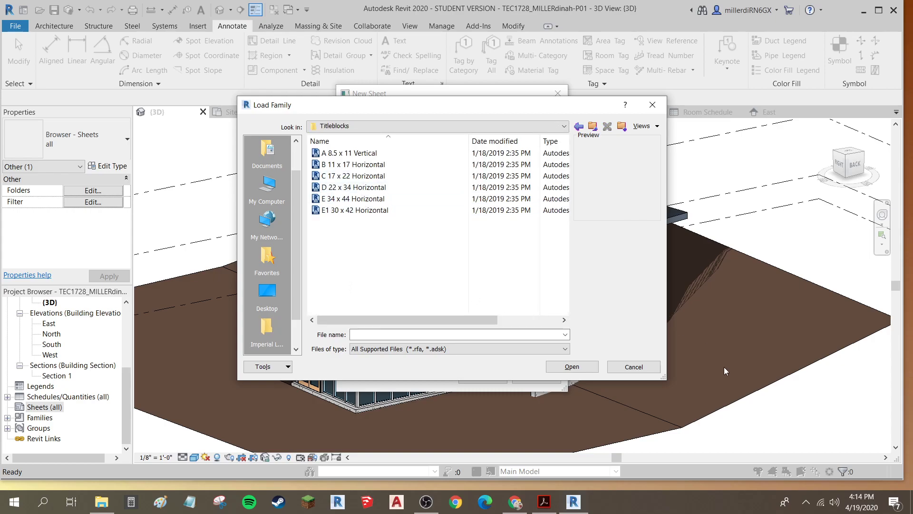
left_click(633, 366)
Create the new sheet using the E1 30 x 42 Horizontal title block
left_click(379, 134)
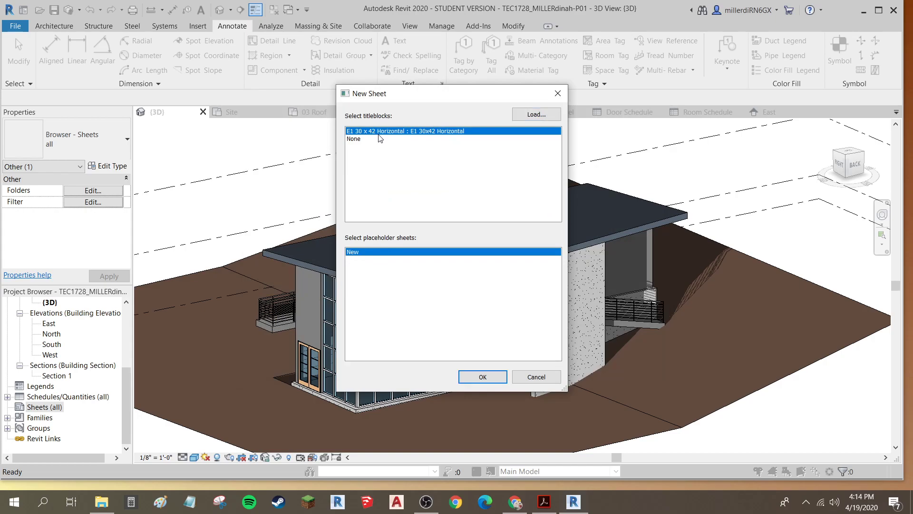
left_click(483, 378)
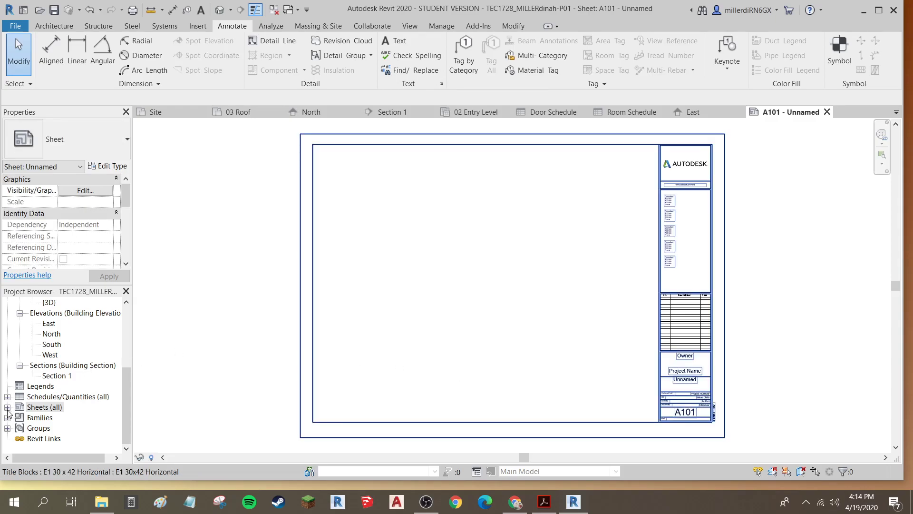
Rename sheet A101 to Presentation, keeping its number A101
left_click(7, 408)
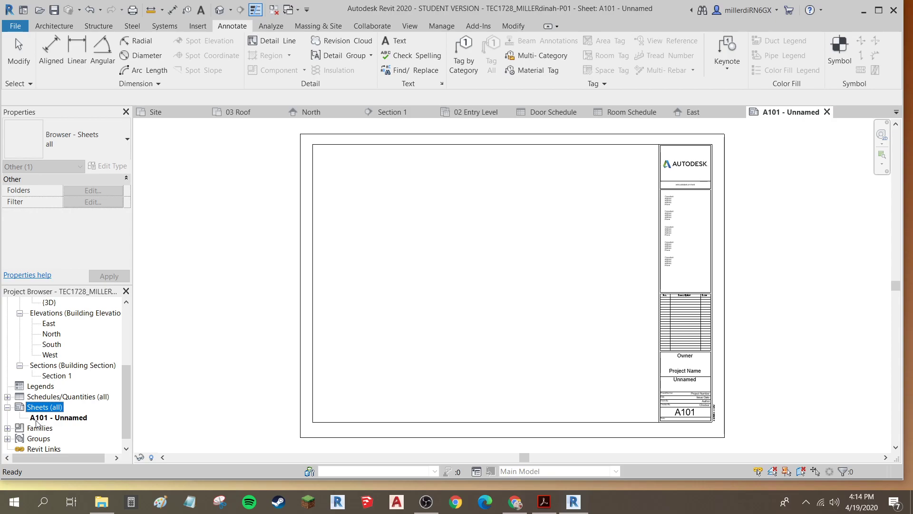
right_click(63, 428)
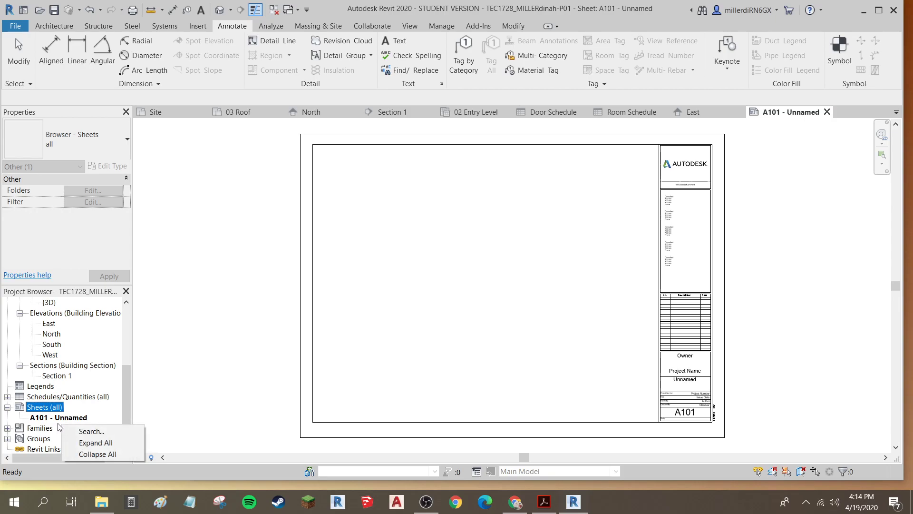
right_click(55, 418)
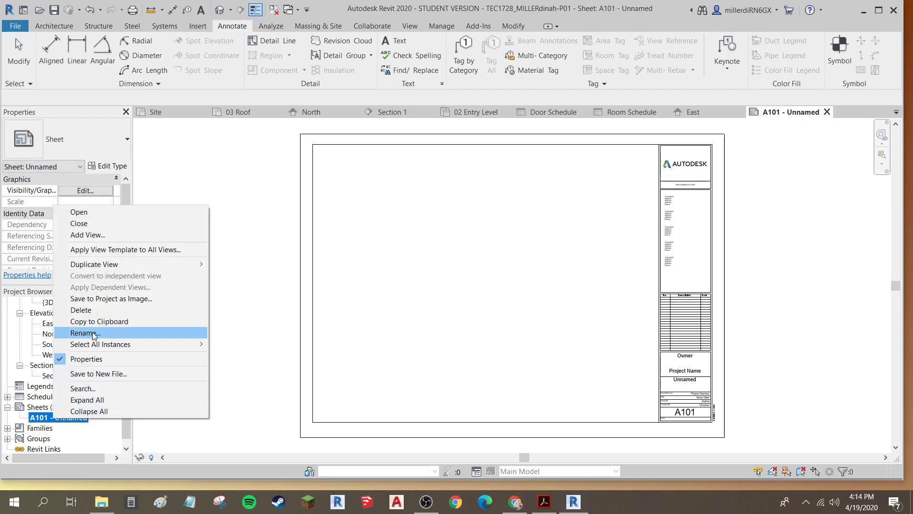
left_click(93, 333)
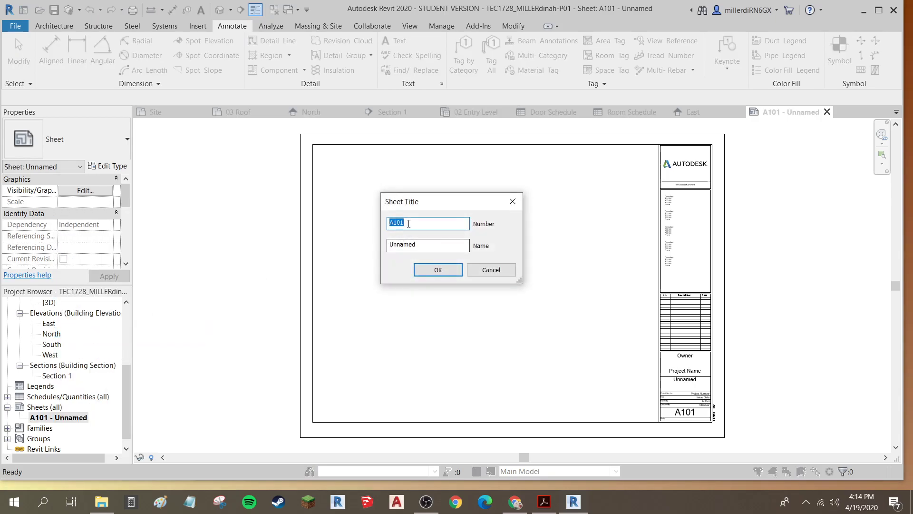
left_click(430, 244)
left_click_drag(431, 245, 379, 229)
type("Presentation")
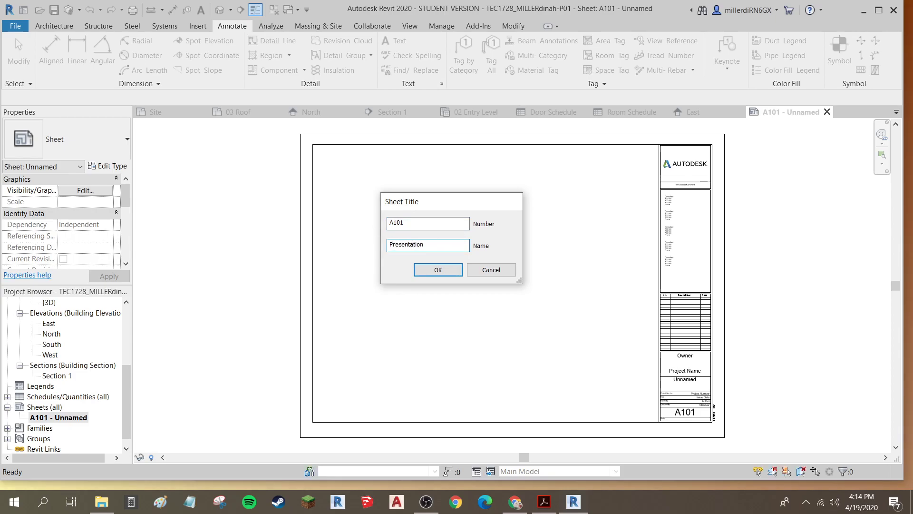
key("Return")
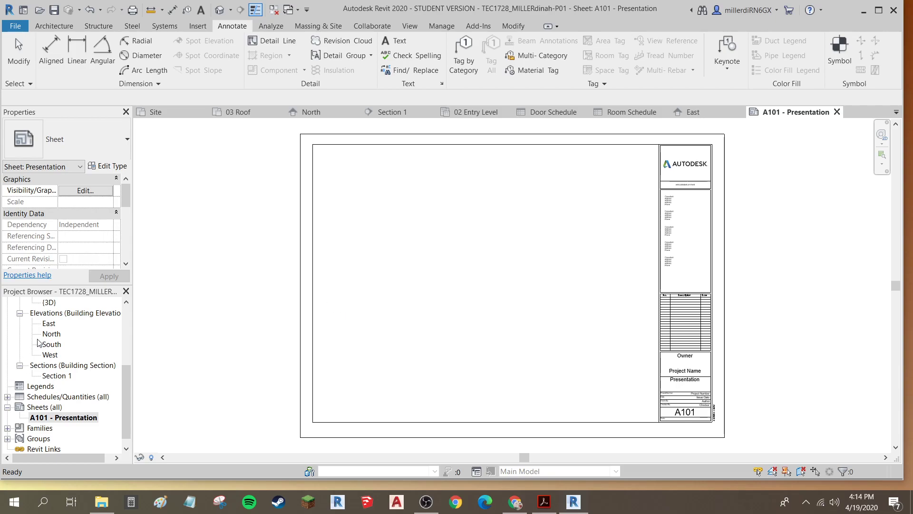
Open the 01 Lower Level floor plan and hide the elevation marker category in that view
scroll(38, 342, "up", 3)
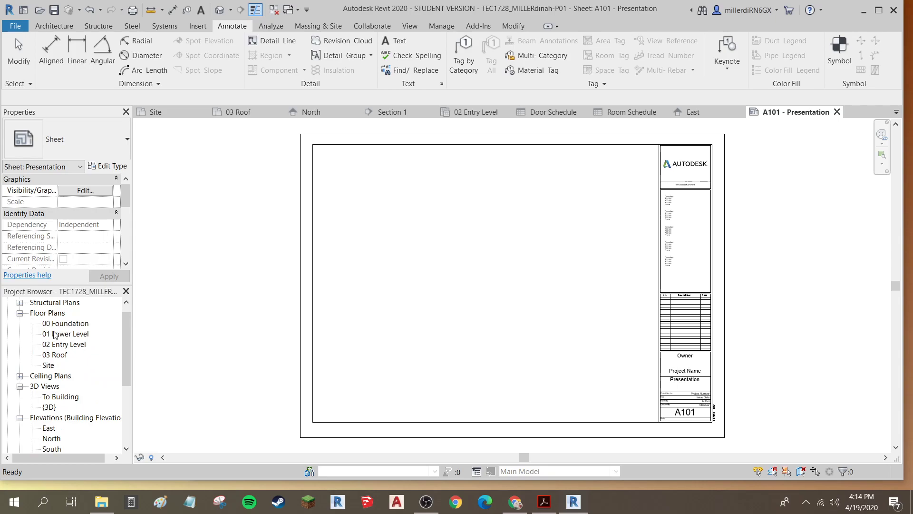
scroll(57, 336, "up", 1)
double_click(65, 343)
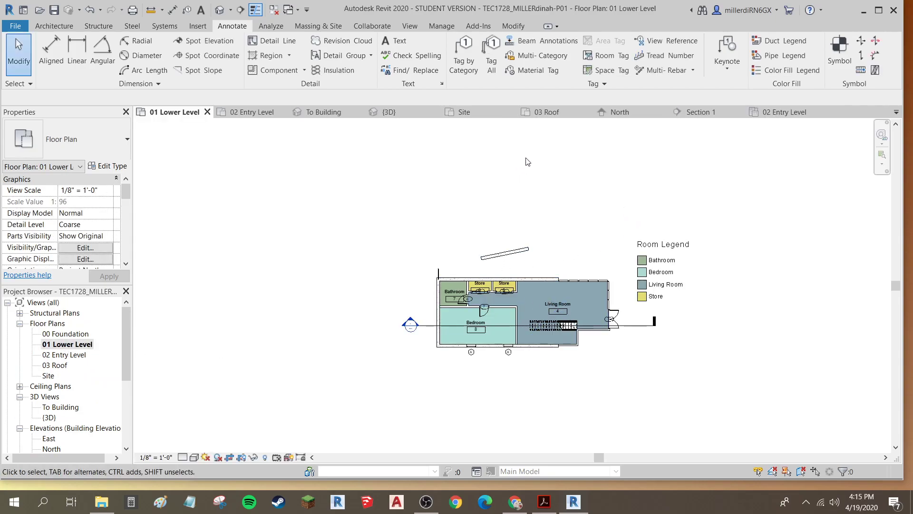
left_click(230, 455)
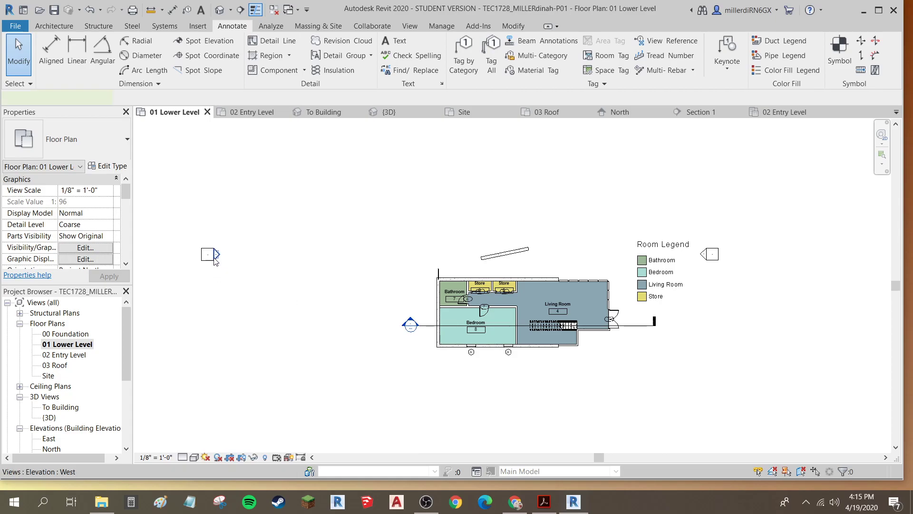
right_click(215, 259)
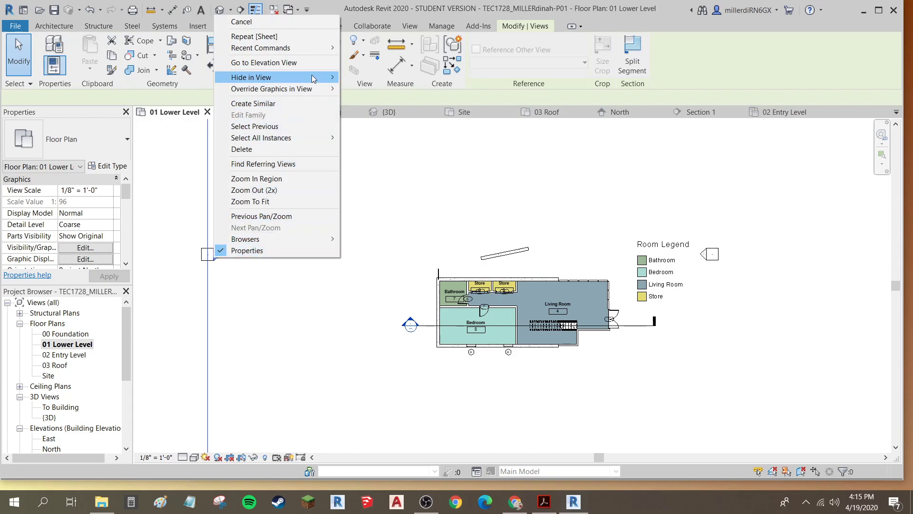
mouse_move(313, 79)
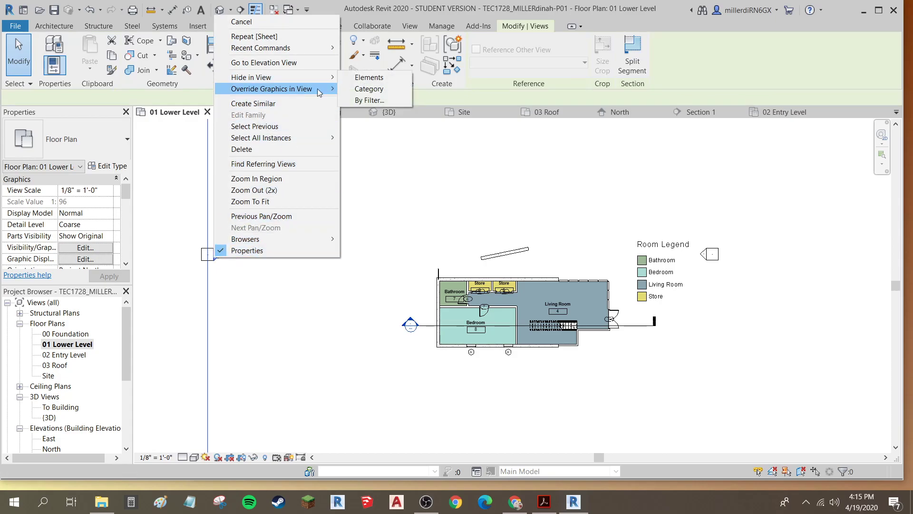
left_click(369, 89)
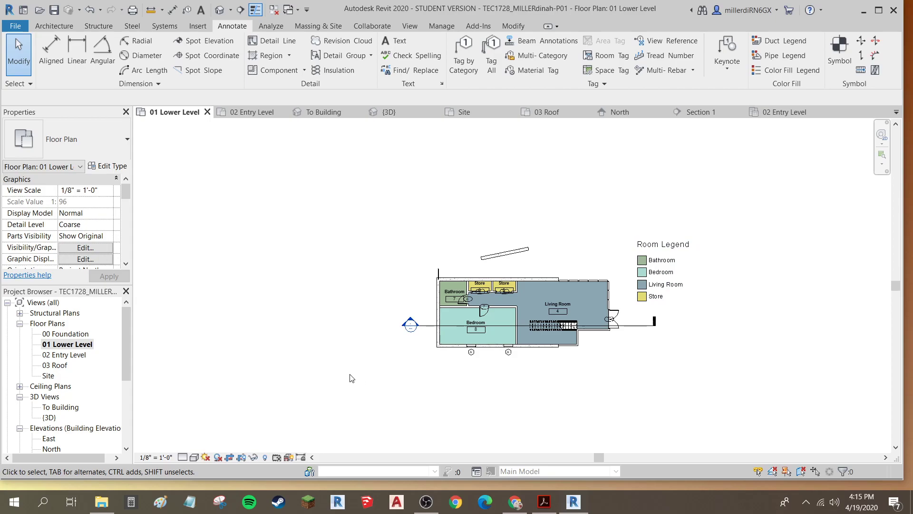
Open the A101 - Presentation sheet
scroll(62, 399, "down", 4)
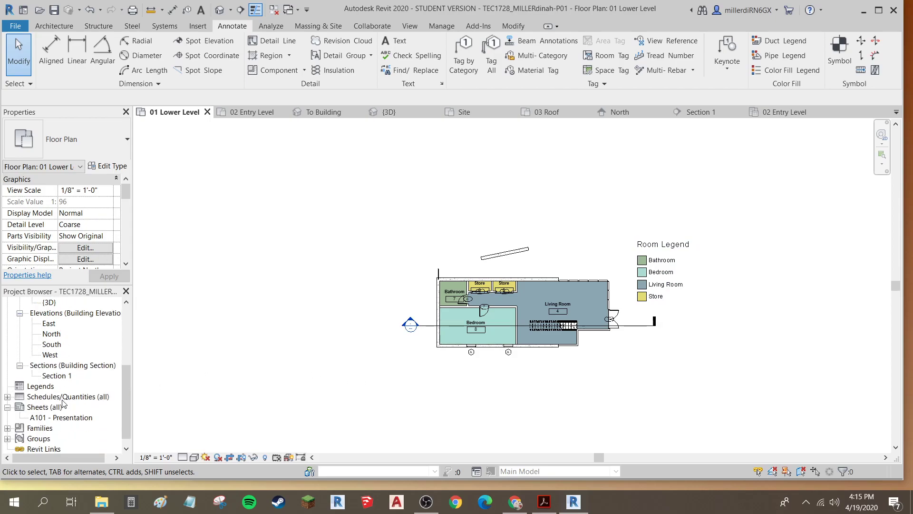
scroll(63, 402, "down", 1)
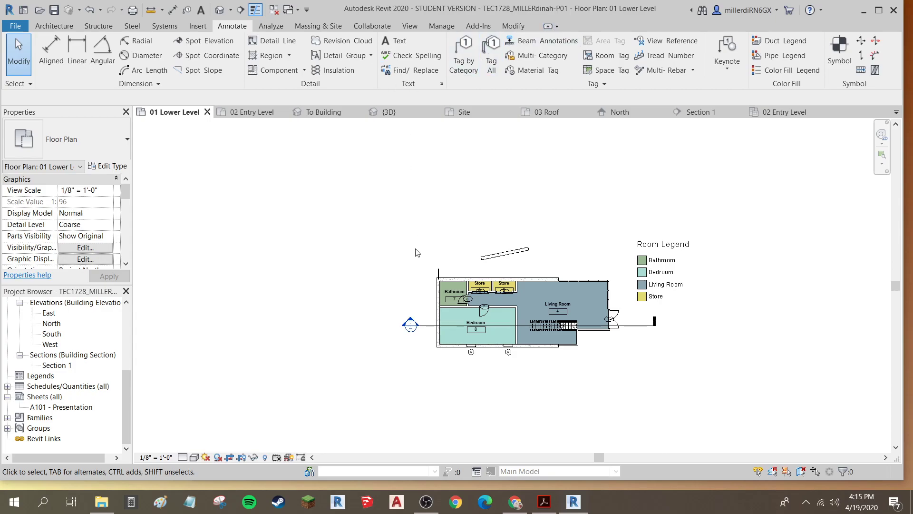
left_click(61, 408)
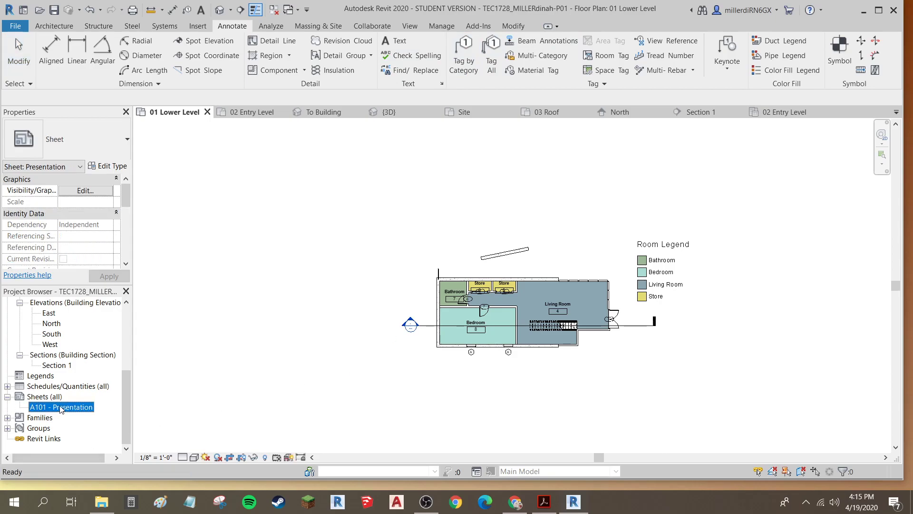
left_click(60, 408)
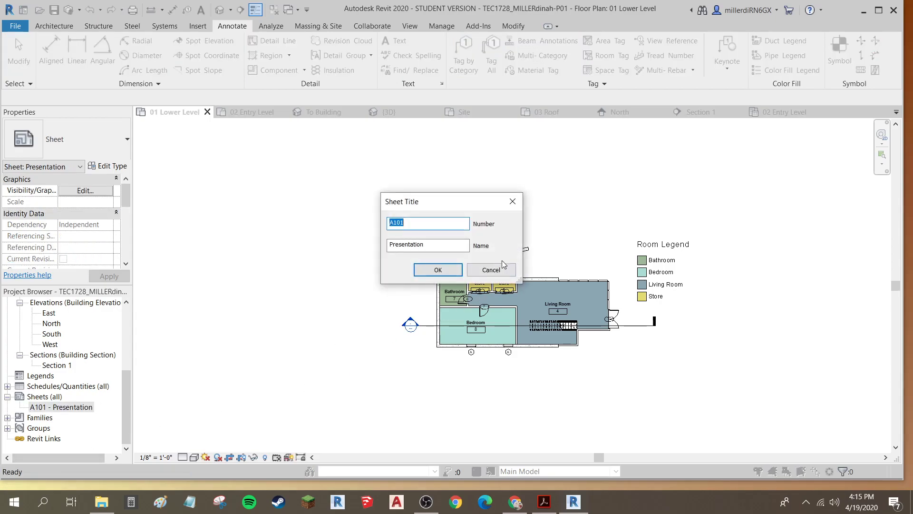
left_click(490, 269)
double_click(71, 408)
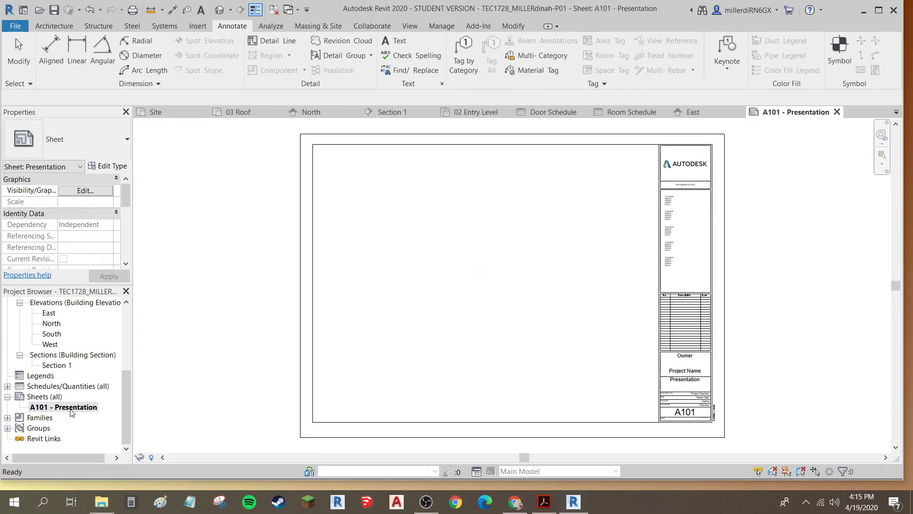
Place the 01 Lower Level floor plan on the sheet near its upper left corner
scroll(70, 357, "up", 3)
scroll(70, 356, "up", 3)
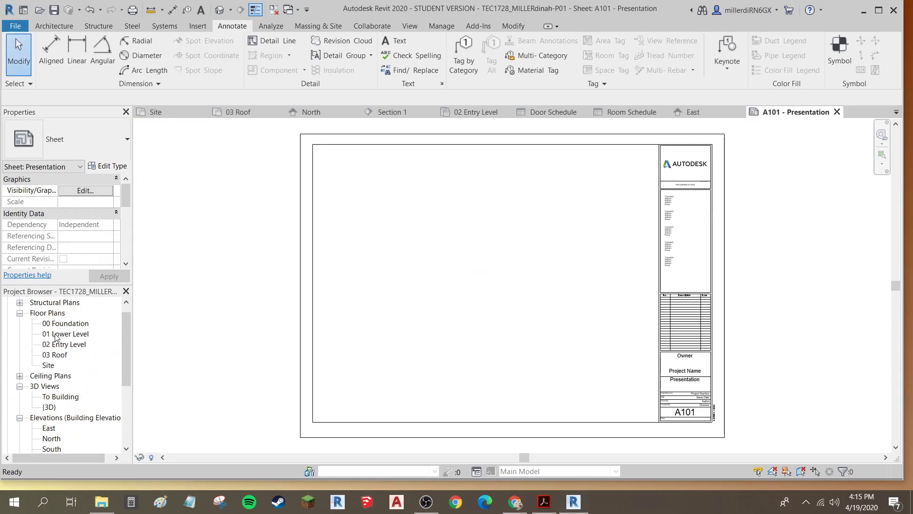
left_click_drag(54, 347, 433, 236)
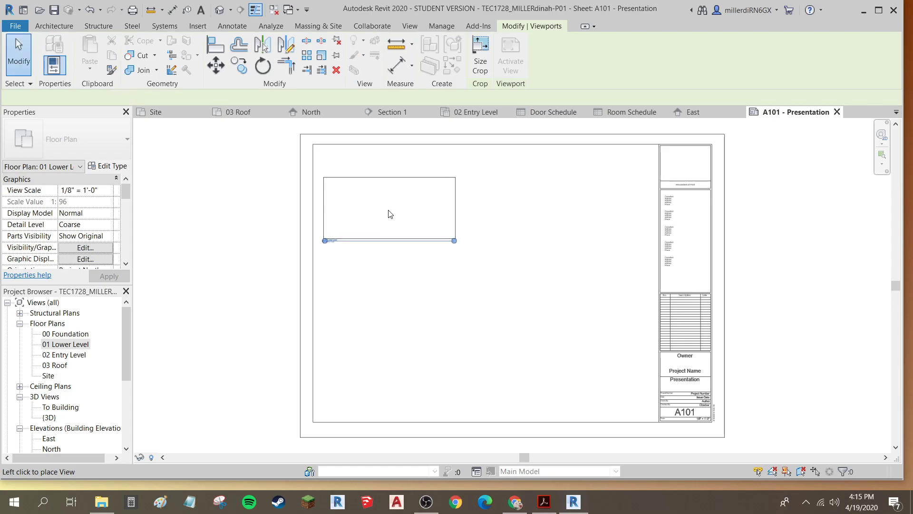
left_click(405, 208)
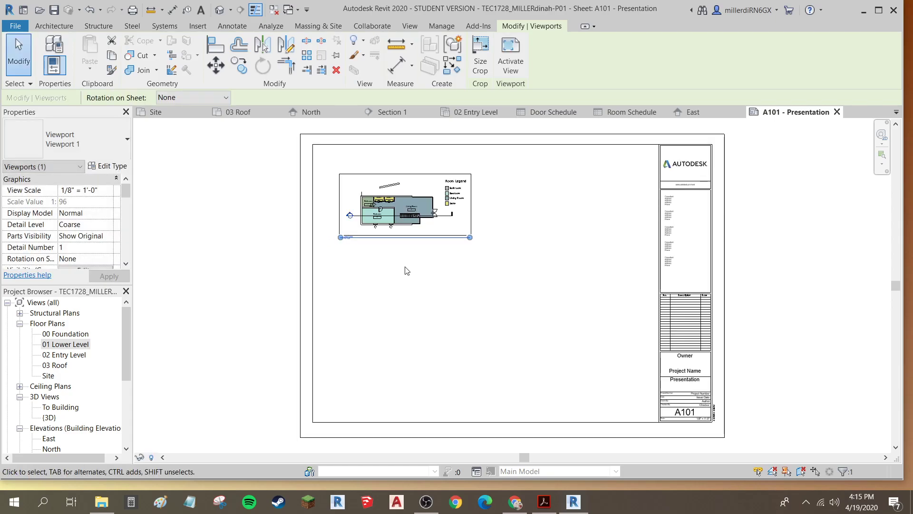
Place the 02 Entry Level floor plan on the sheet directly below the first plan, aligned with it
left_click_drag(64, 358, 365, 294)
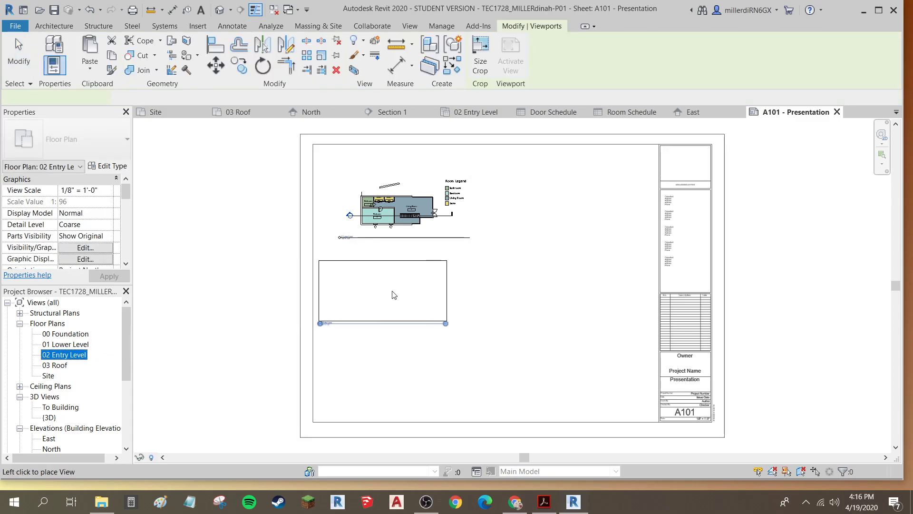
left_click(402, 295)
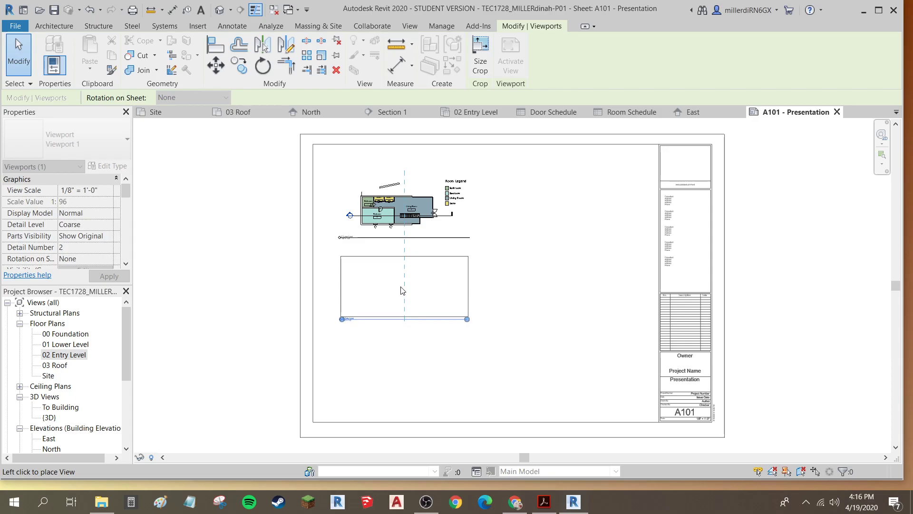
left_click(402, 290)
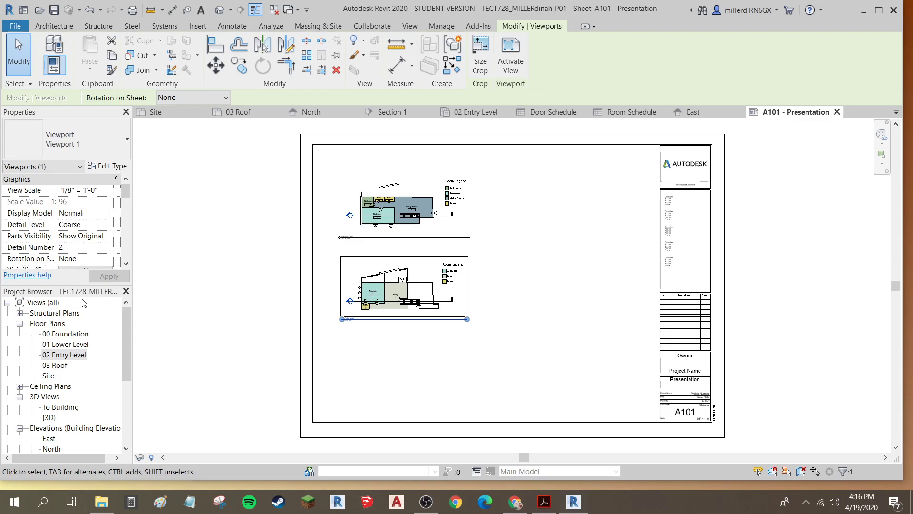
Place the North elevation on the sheet below the two floor plans
scroll(57, 380, "down", 1)
left_click_drag(46, 431, 369, 376)
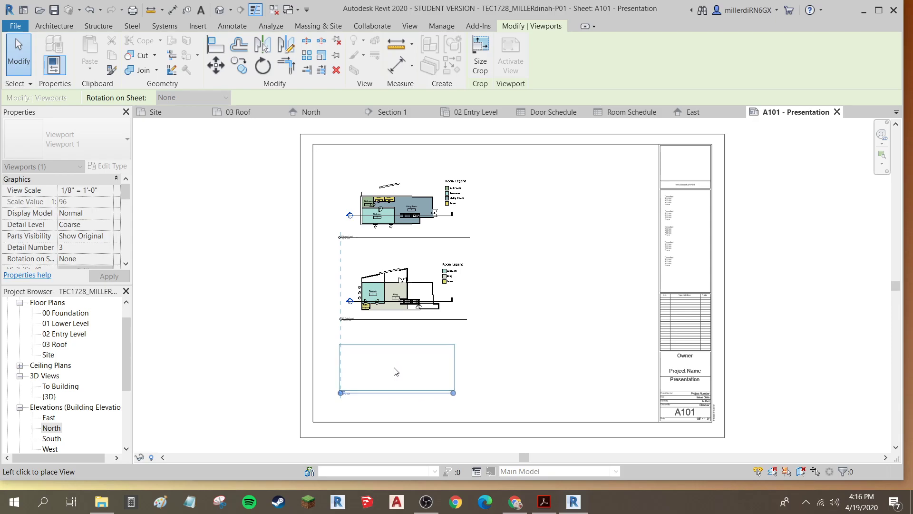
left_click(396, 371)
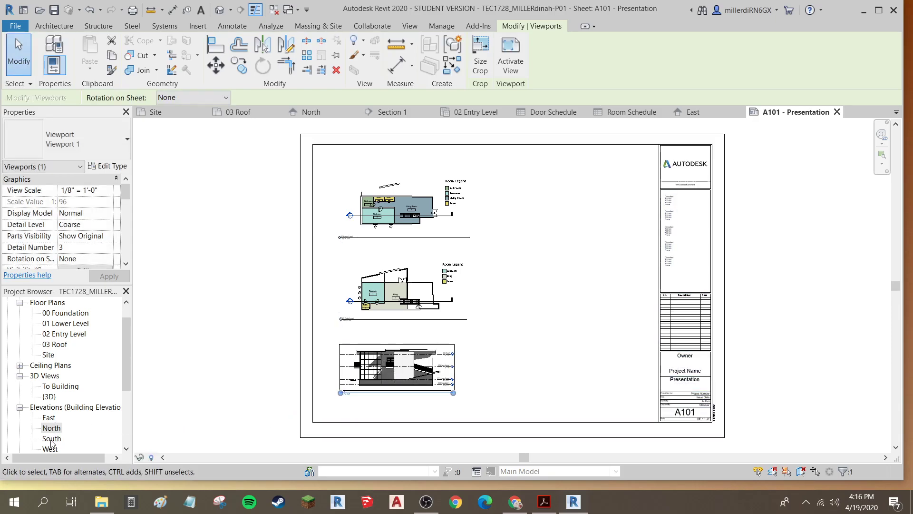
Place the East elevation on the sheet to the right of the North elevation
left_click_drag(49, 418, 529, 377)
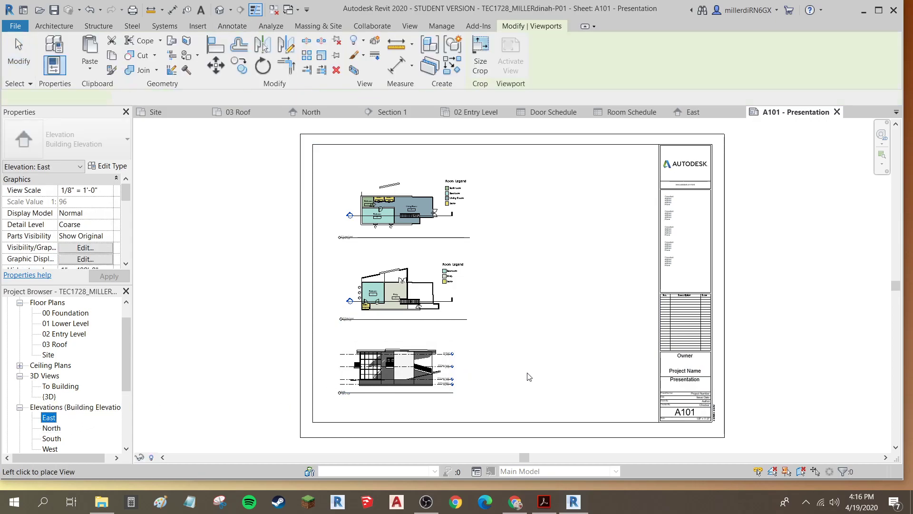
left_click(559, 364)
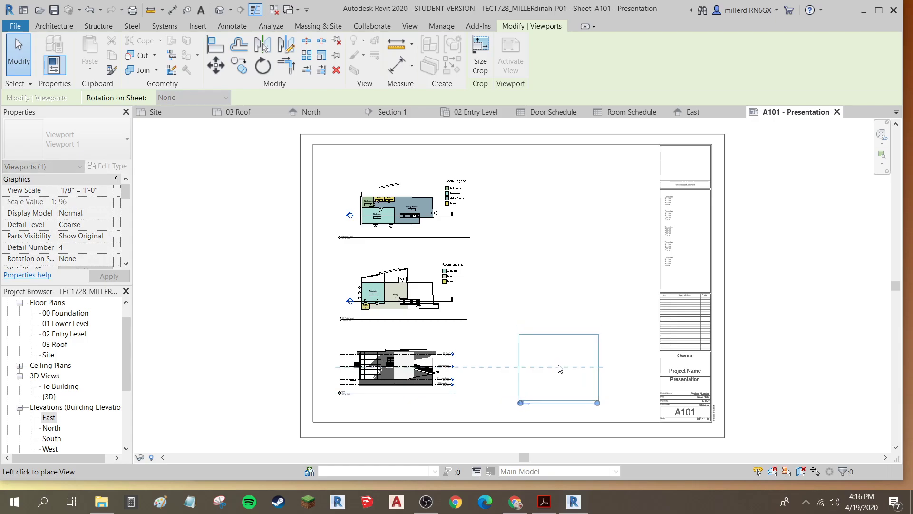
left_click(555, 367)
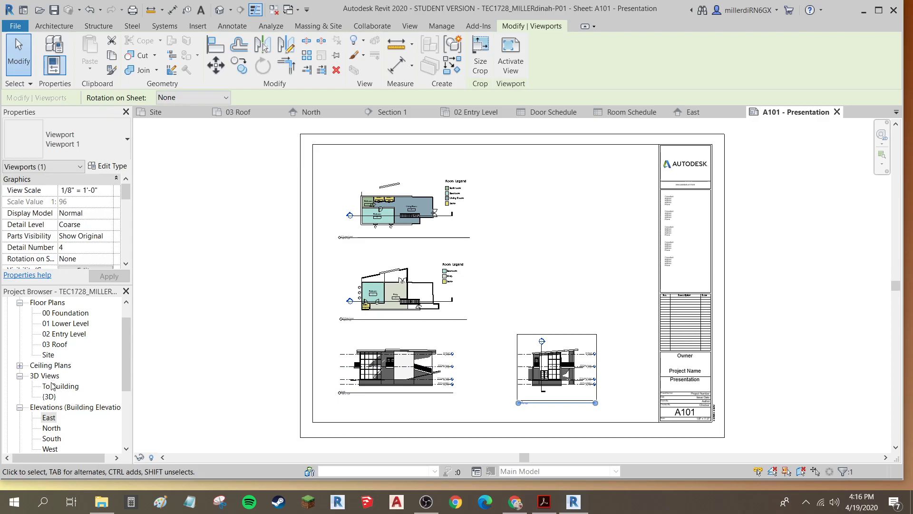
Place Section 1 on the sheet to the right of the 02 Entry Level plan
scroll(53, 390, "down", 1)
left_click(51, 439)
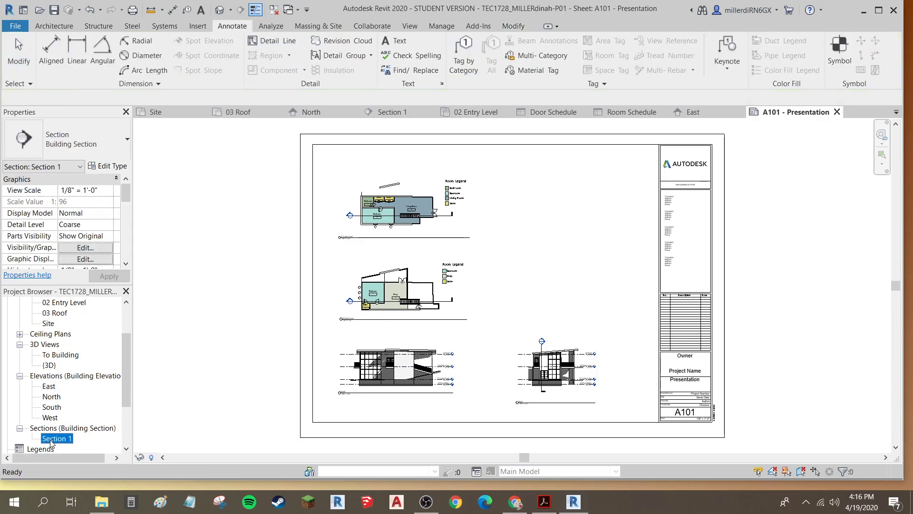
left_click_drag(313, 303, 521, 289)
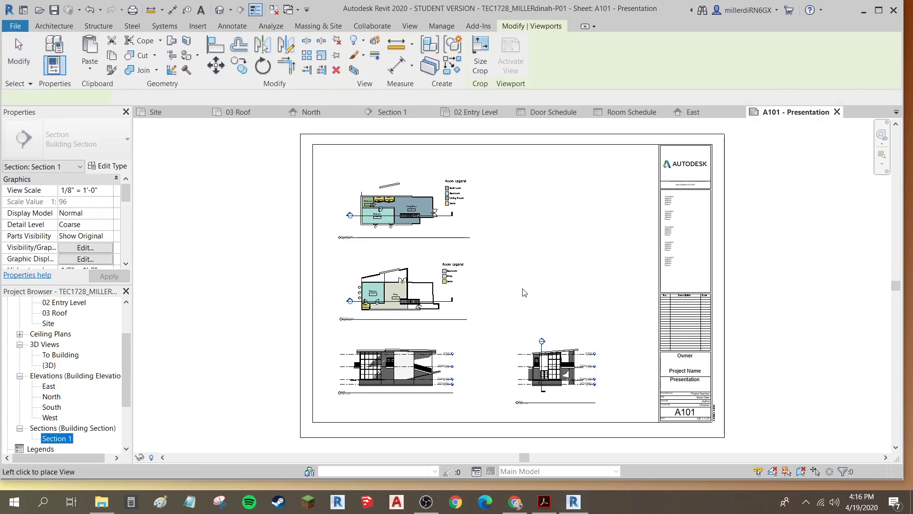
left_click(565, 297)
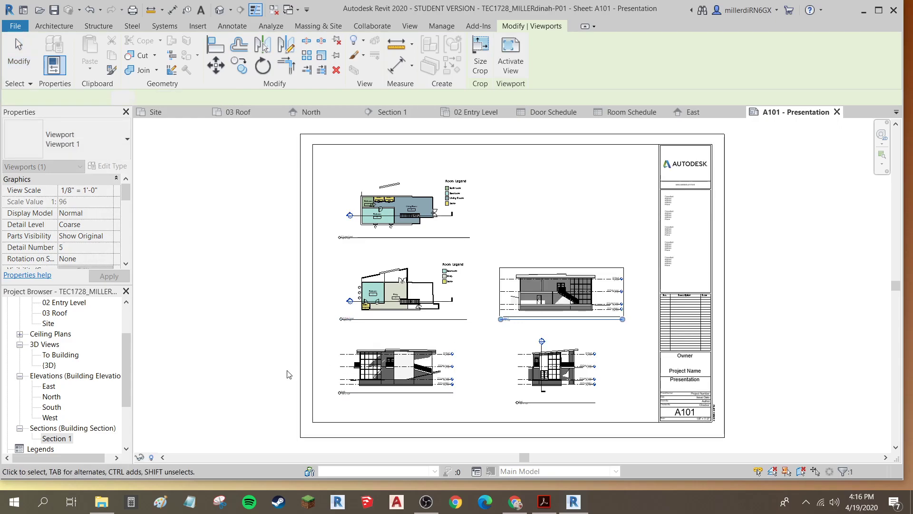
Place the Door Schedule on the sheet above Section 1, beside the 01 Lower Level plan
scroll(50, 412, "down", 1)
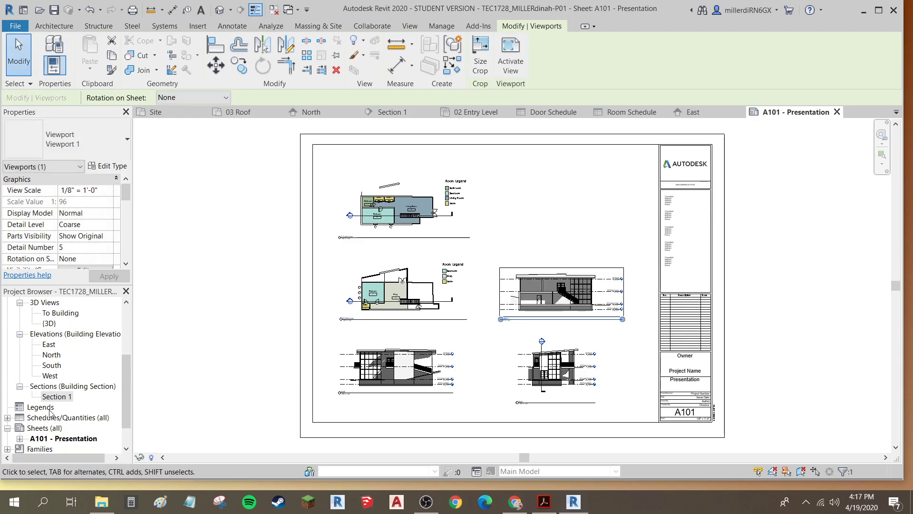
scroll(17, 417, "down", 1)
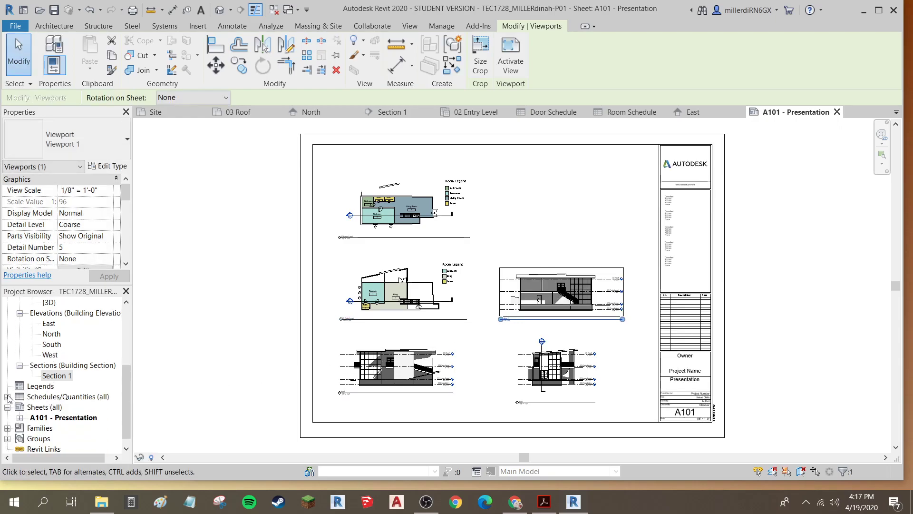
left_click(7, 397)
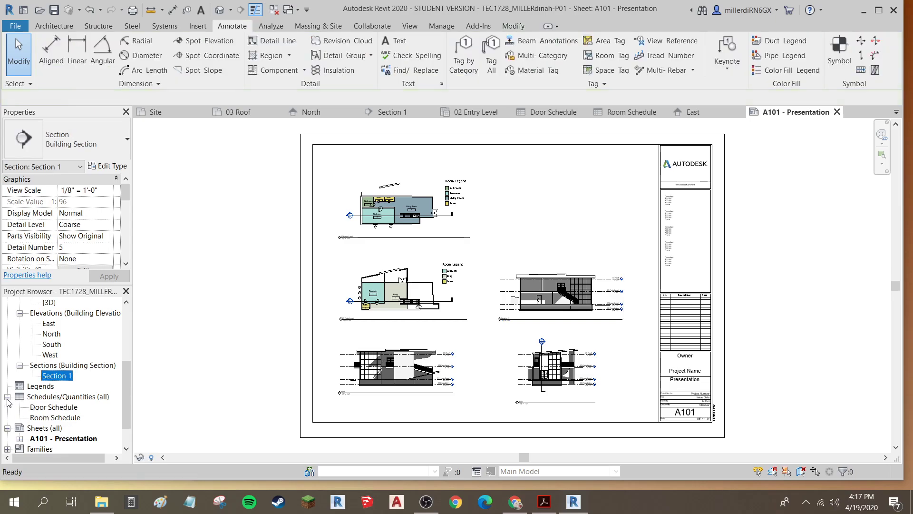
left_click(53, 407)
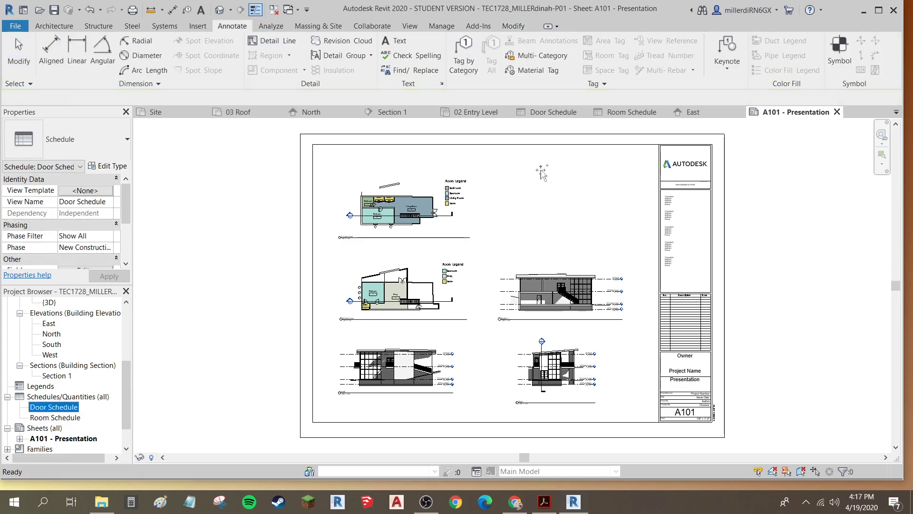
left_click_drag(543, 168, 544, 169)
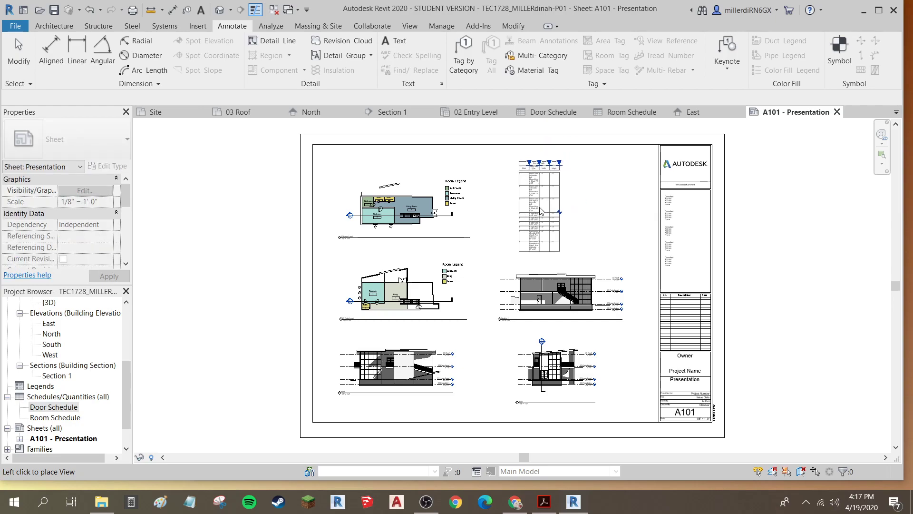
left_click(531, 199)
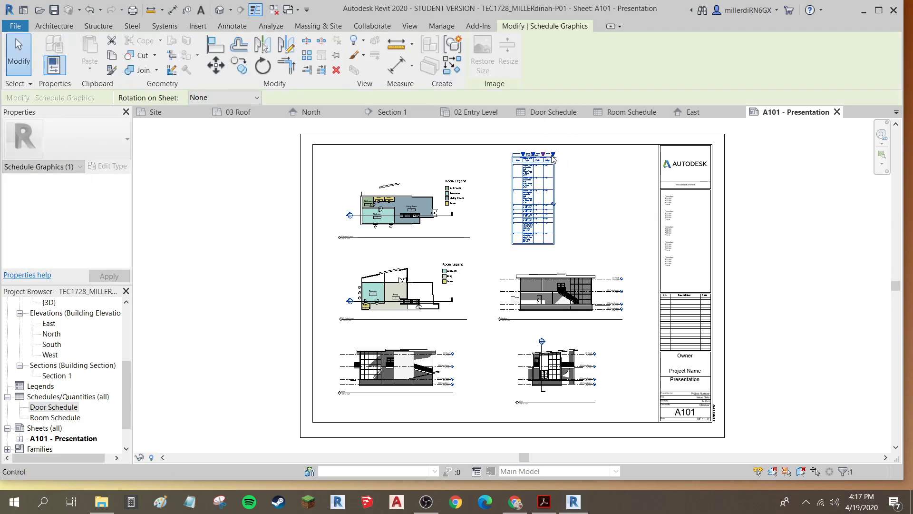
Widen the Door Schedule's columns so the Family and Type text fits on one line
left_click_drag(543, 154, 614, 154)
left_click_drag(533, 155, 561, 152)
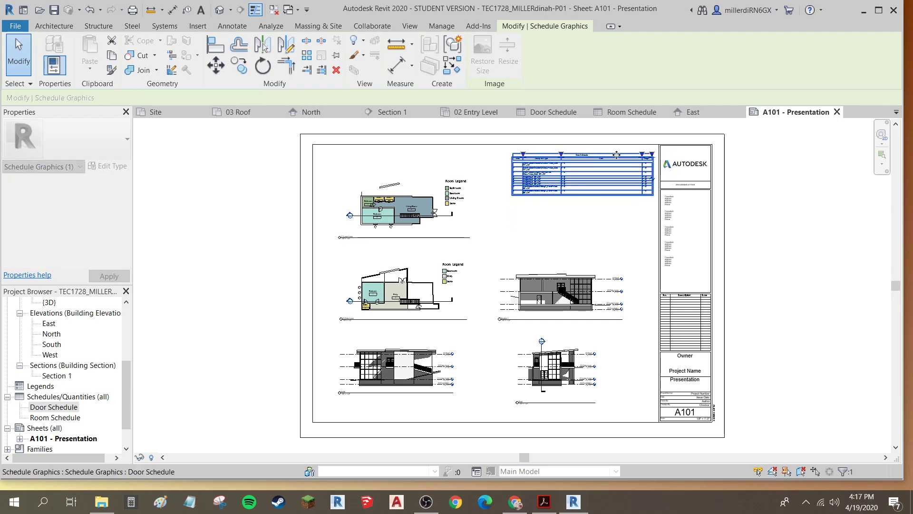
left_click_drag(643, 156, 598, 158)
scroll(610, 164, "up", 5)
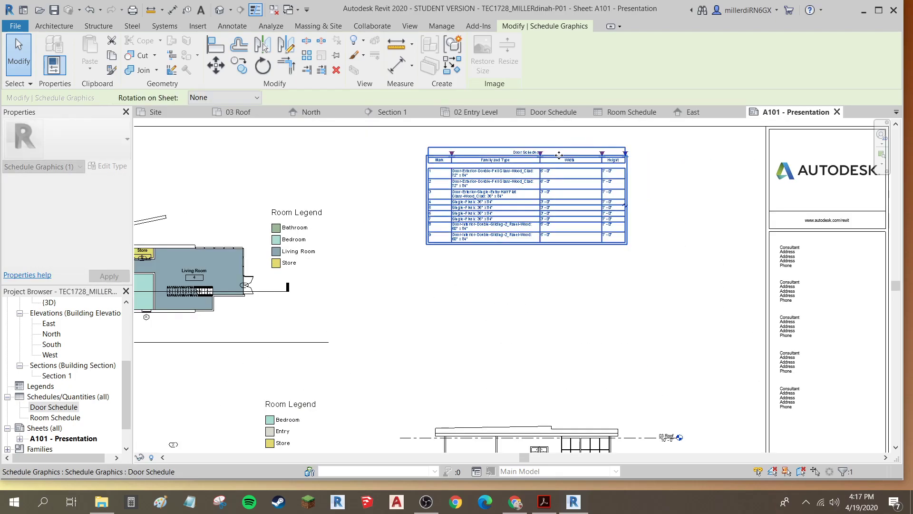
left_click_drag(535, 159, 605, 156)
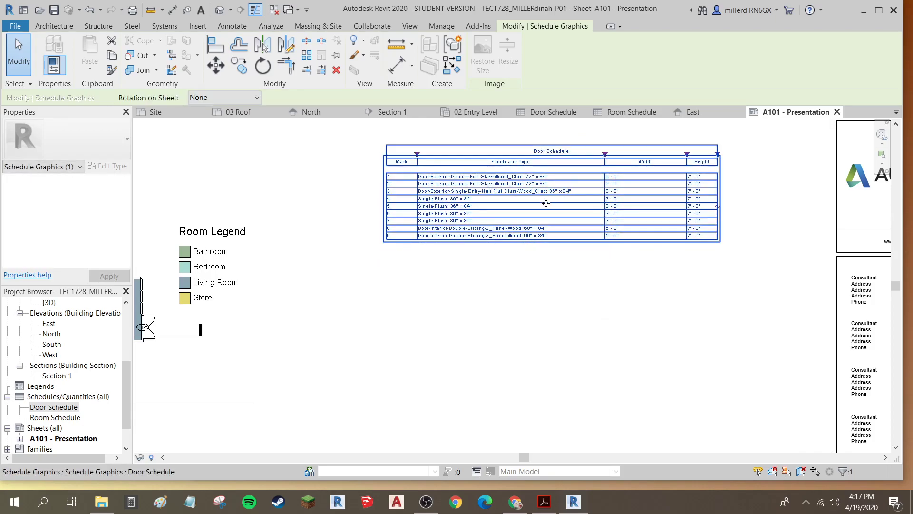
scroll(546, 203, "down", 3)
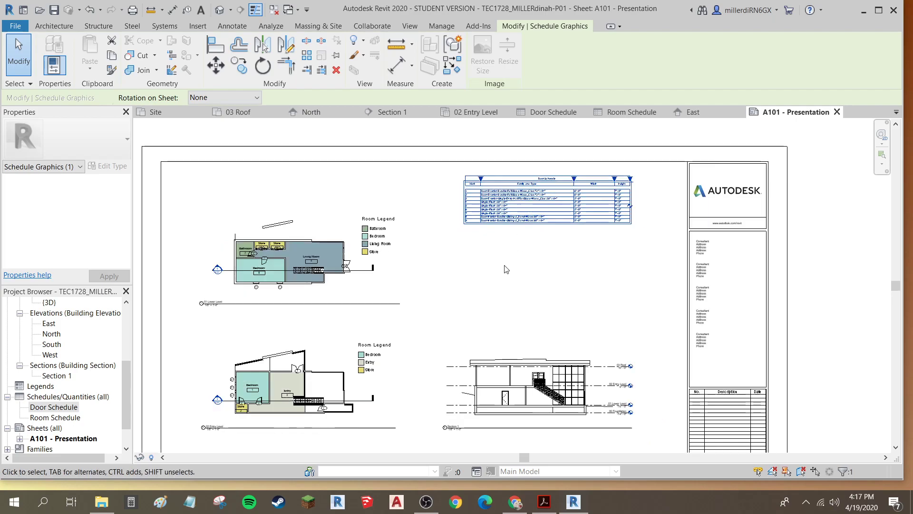
Place the Room Schedule on the sheet directly below the Door Schedule, aligned with its left edge
left_click(45, 418)
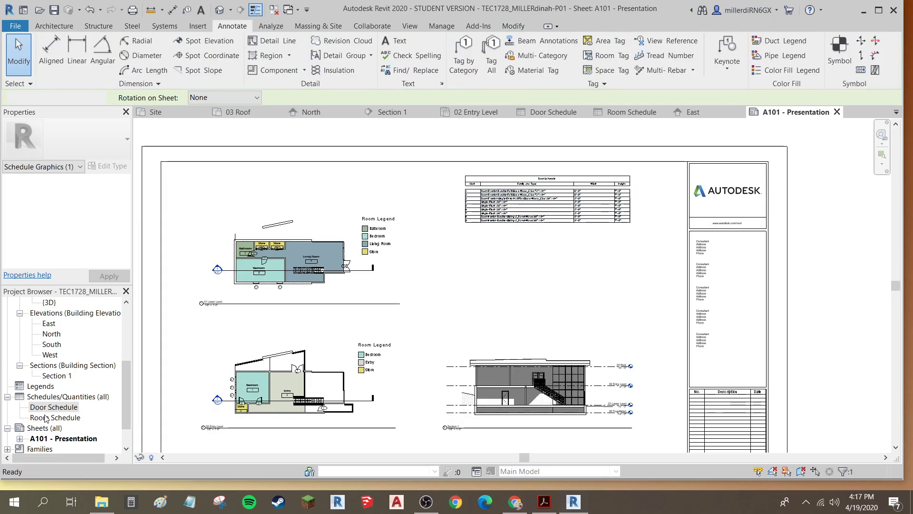
left_click_drag(514, 261, 511, 261)
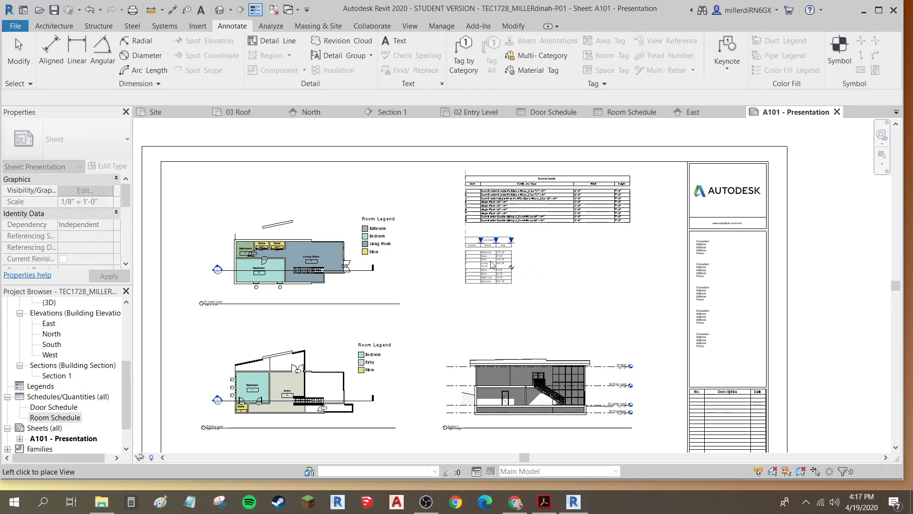
left_click(491, 264)
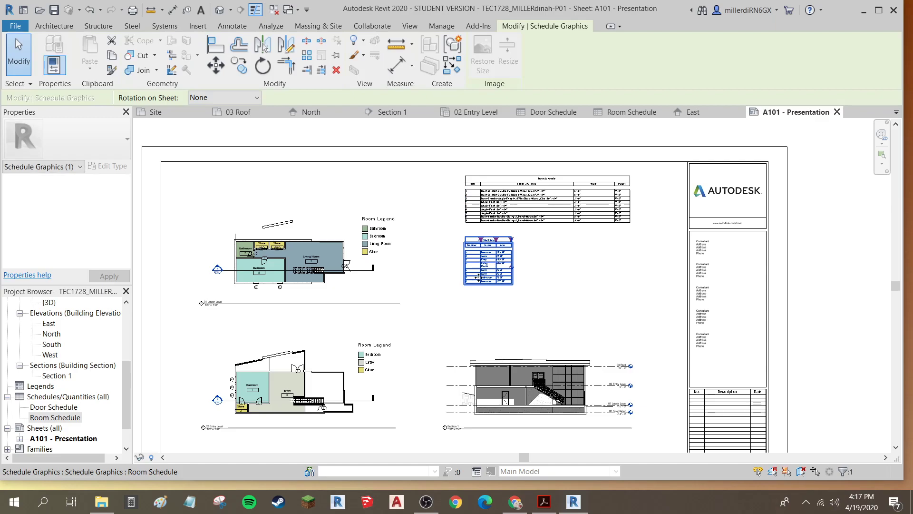
Lengthen the North elevation viewport's title line to extend past the drawing
scroll(410, 368, "down", 2)
middle_click_drag(382, 360, 358, 295)
middle_click_drag(375, 368, 374, 345)
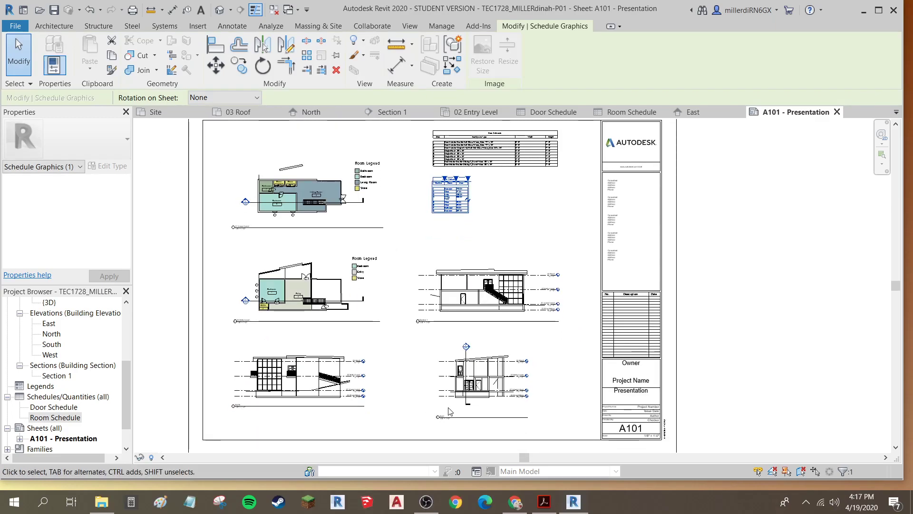
left_click(468, 421)
scroll(466, 418, "up", 2)
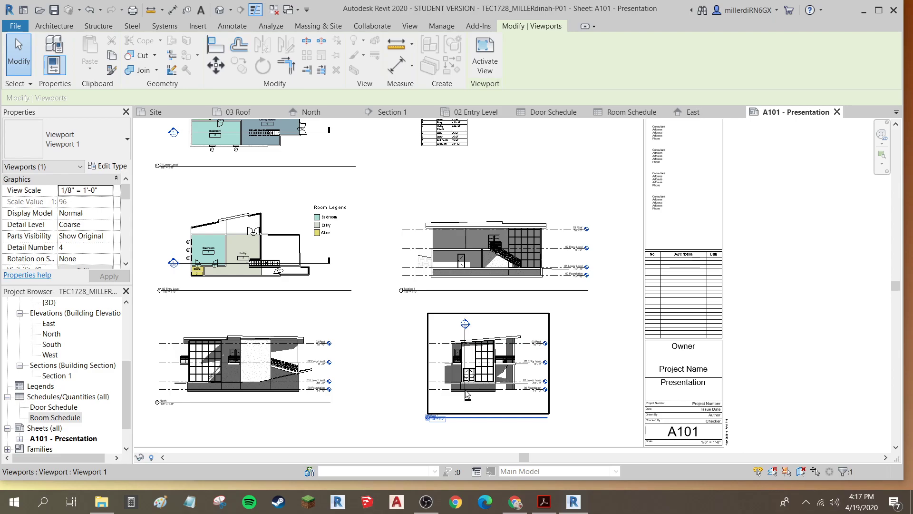
left_click(468, 375)
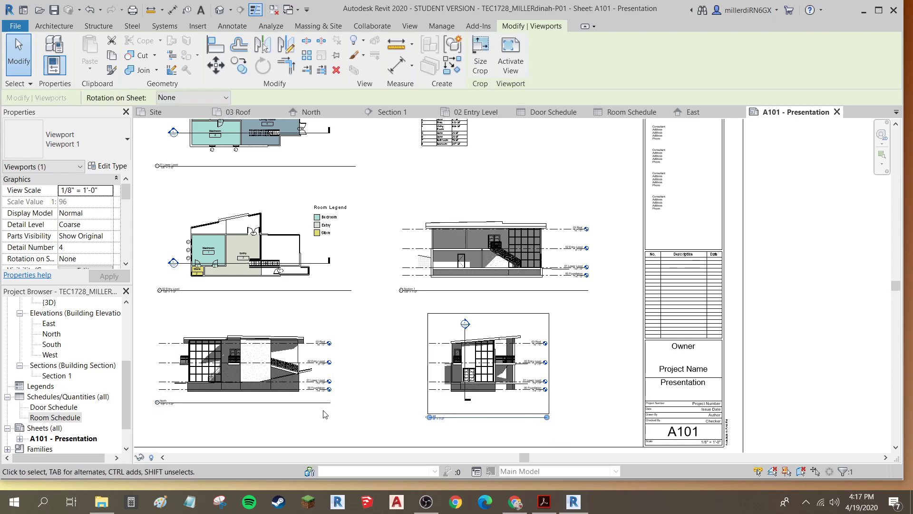
left_click(339, 427)
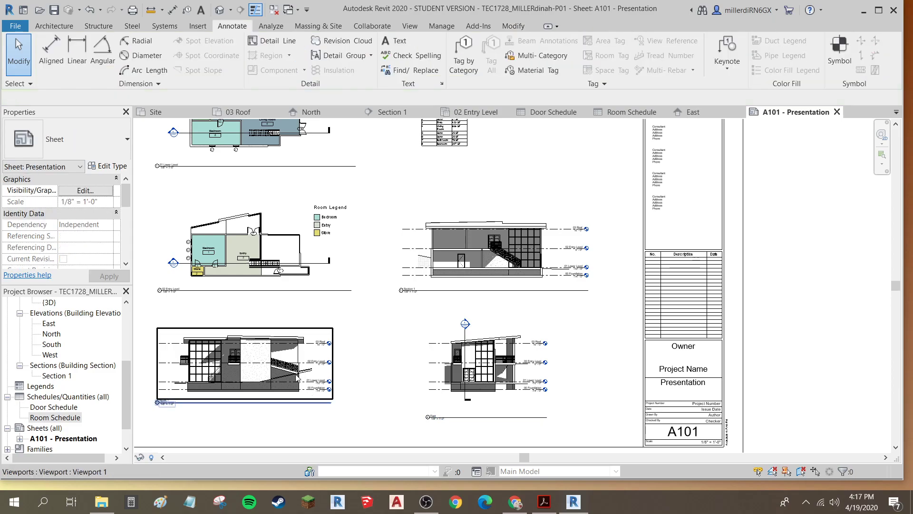
left_click(296, 376)
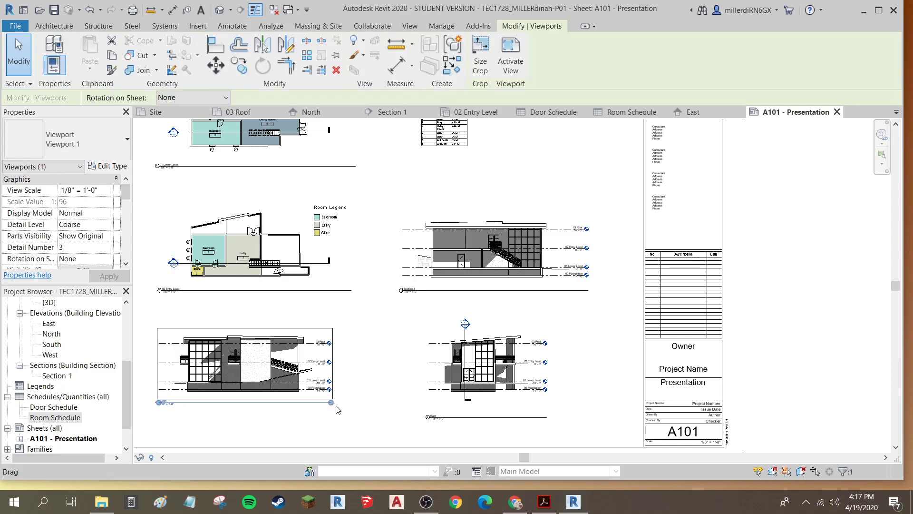
left_click_drag(331, 402, 352, 402)
left_click(364, 428)
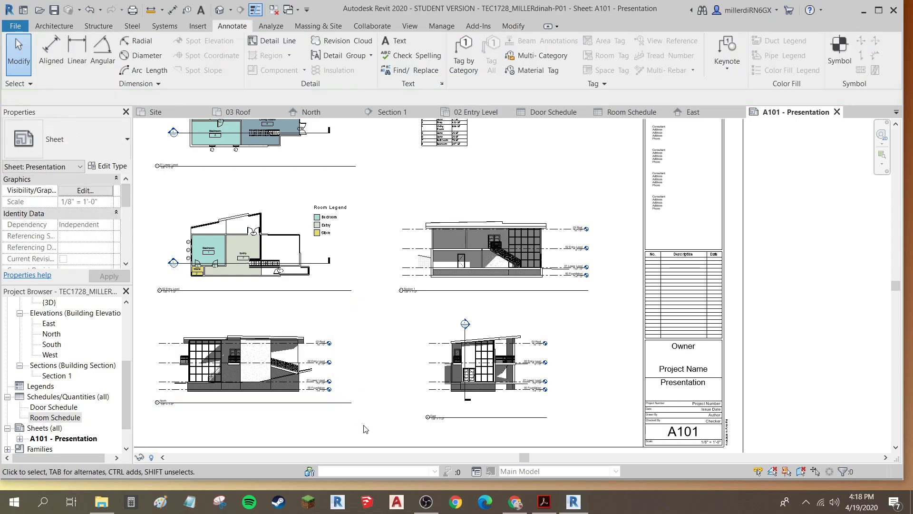
Adjust the East elevation viewport's title line length under its drawing
scroll(473, 425, "up", 2)
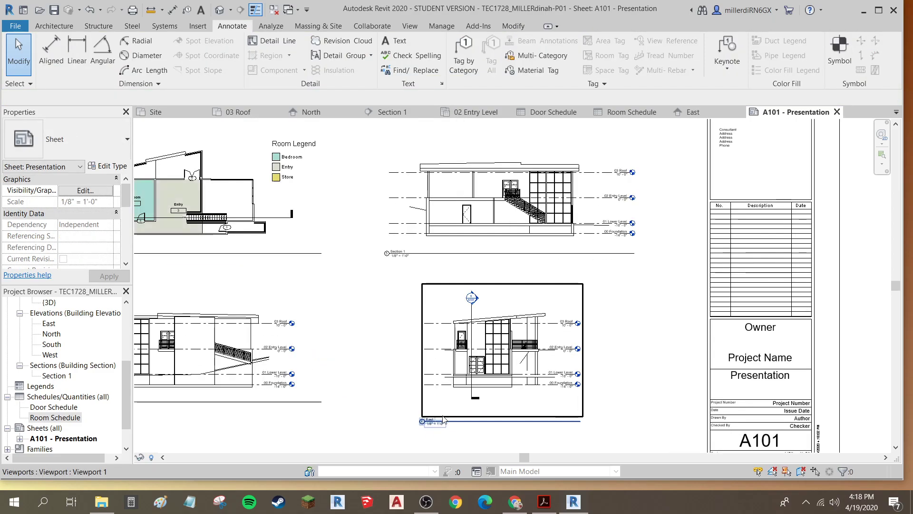
left_click_drag(457, 424, 419, 403)
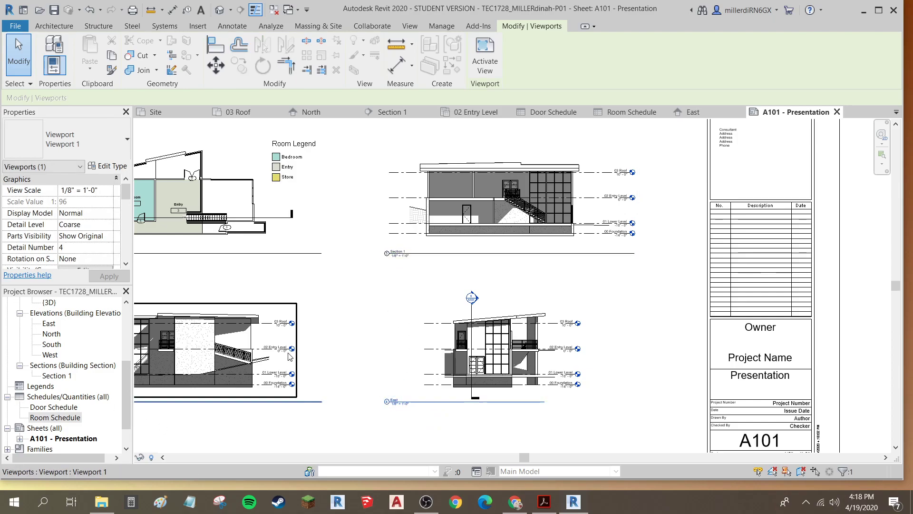
scroll(470, 296, "up", 3)
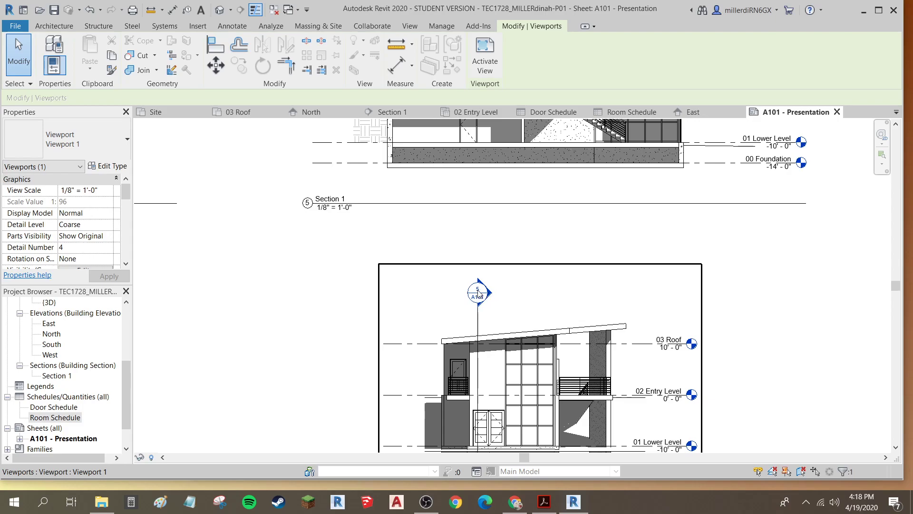
scroll(479, 293, "up", 2)
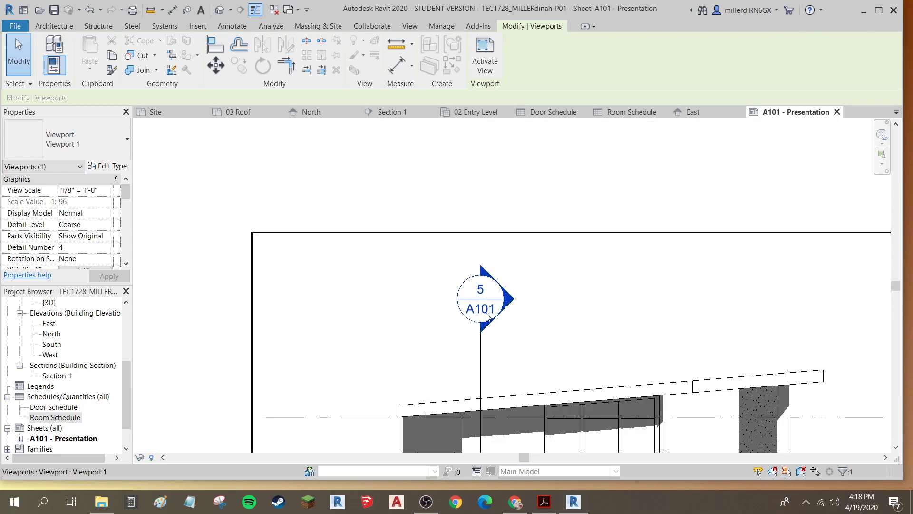
scroll(481, 318, "down", 3)
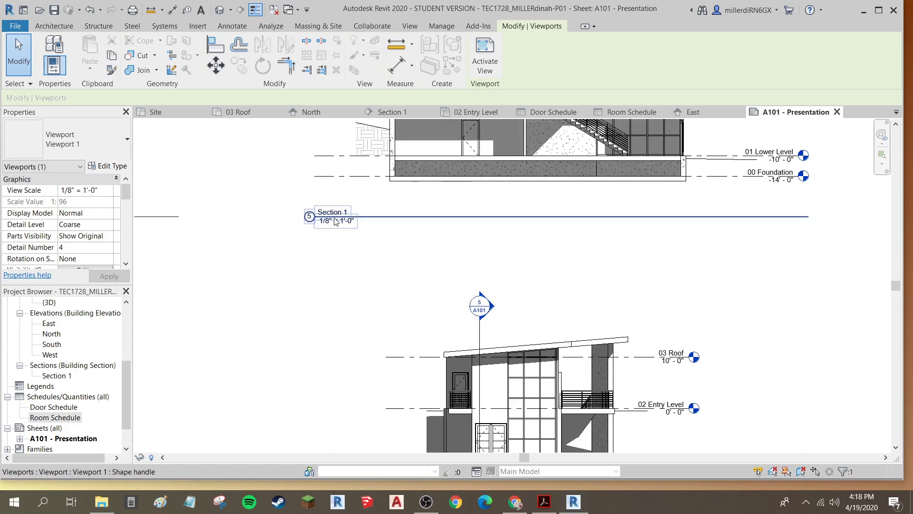
scroll(333, 224, "down", 5)
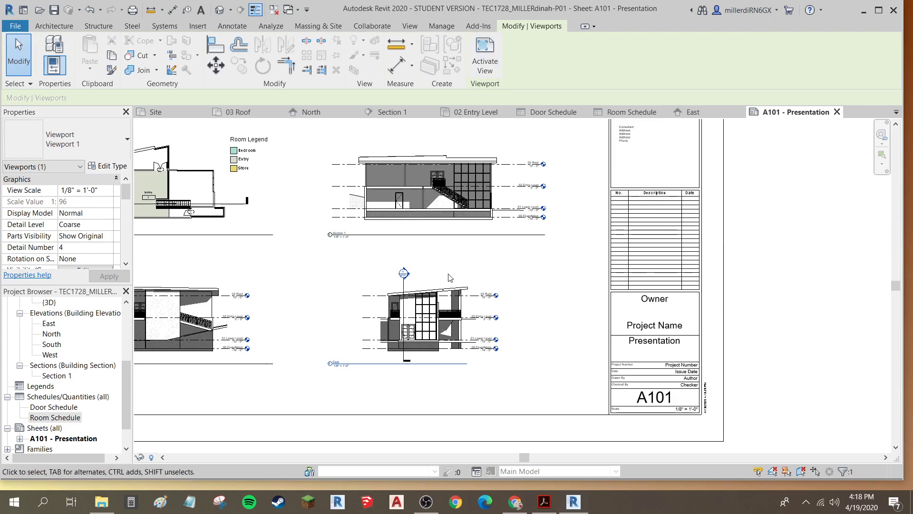
Move the East elevation to the right so it aligns under Section 1, and save the project
middle_click_drag(380, 281, 492, 325)
scroll(421, 279, "down", 1)
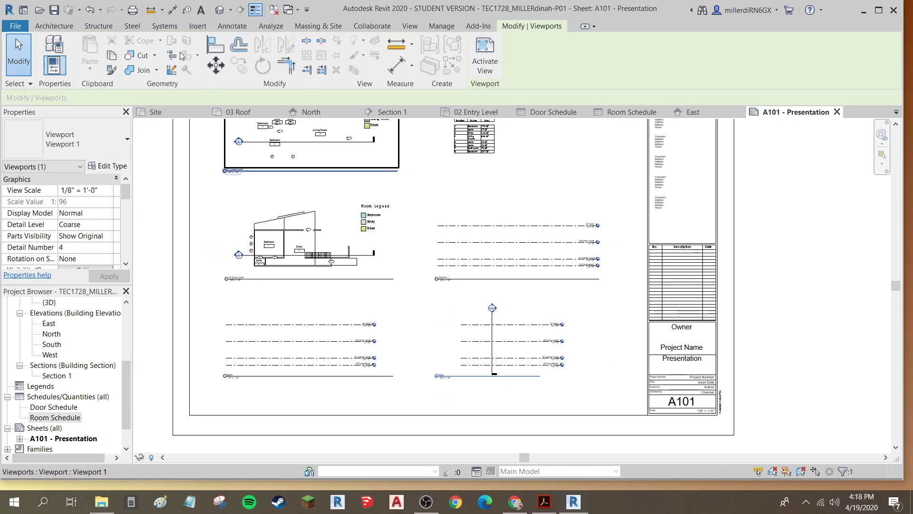
left_click(54, 13)
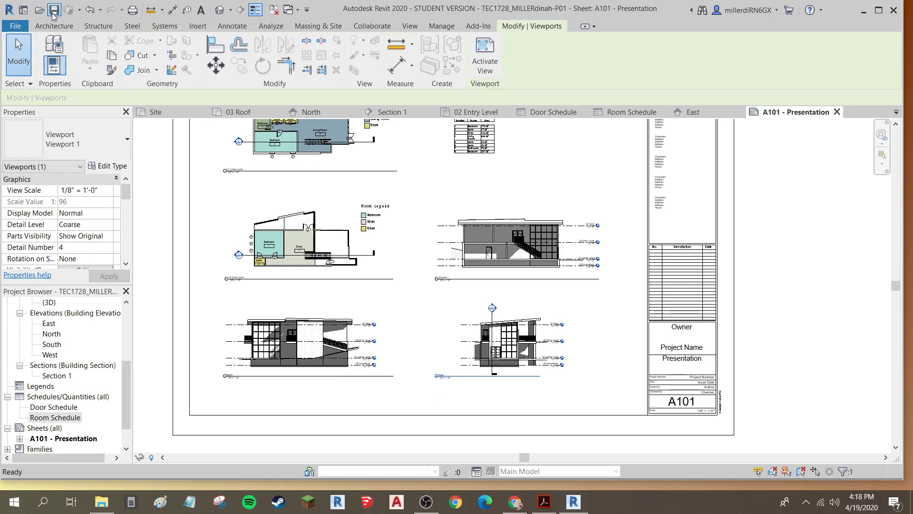